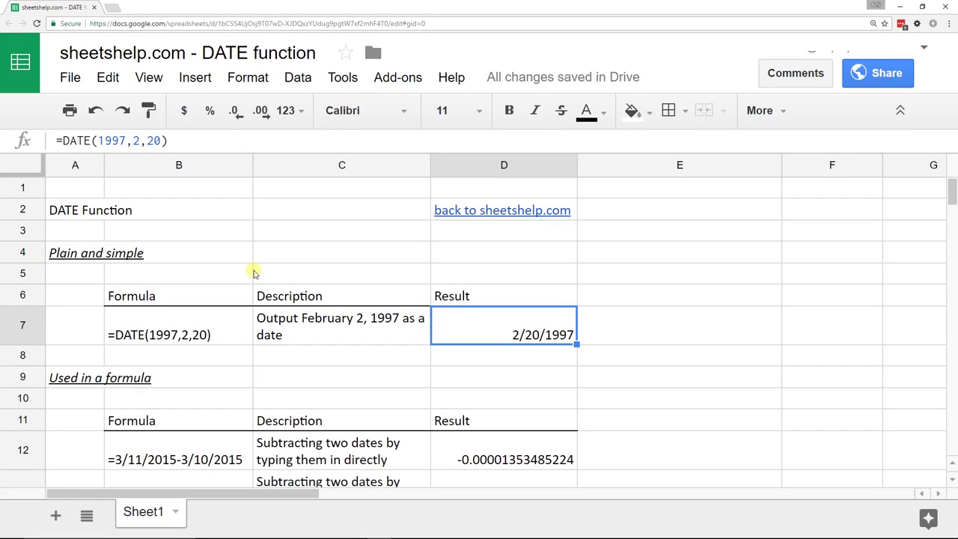
# Switch D7 to Number format, then back to Date so it reads 2/20/1997
pyautogui.click(203, 278)
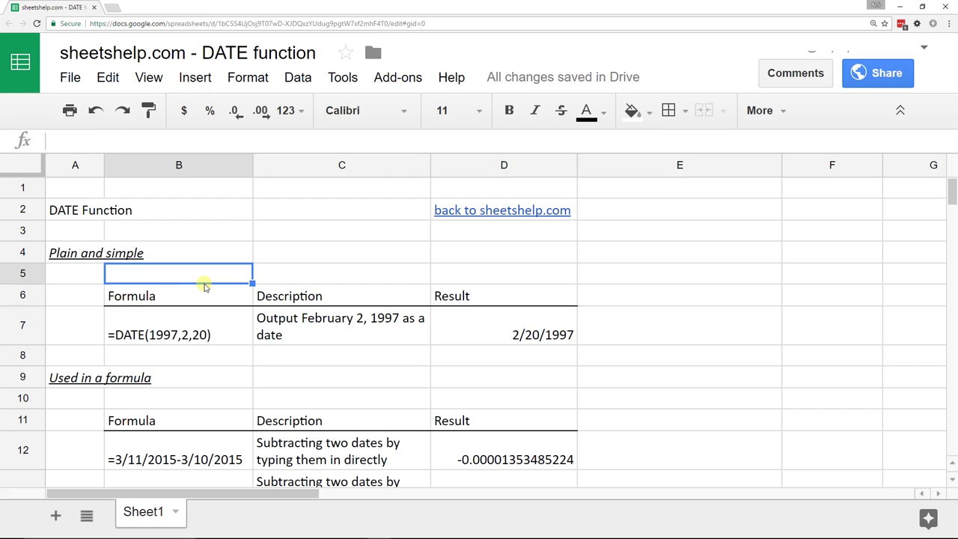
pyautogui.press('Down')
pyautogui.press('Down')
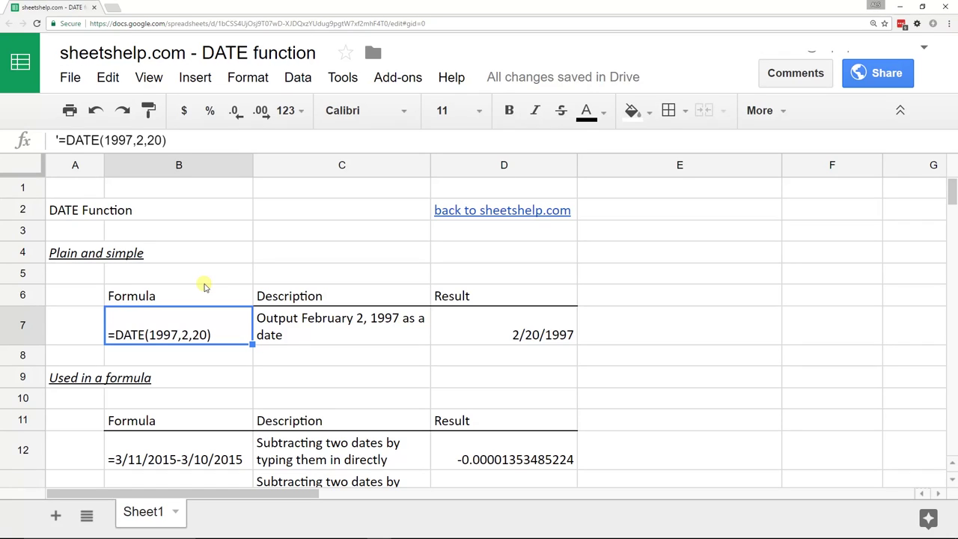
pyautogui.press('Right')
pyautogui.press('Right')
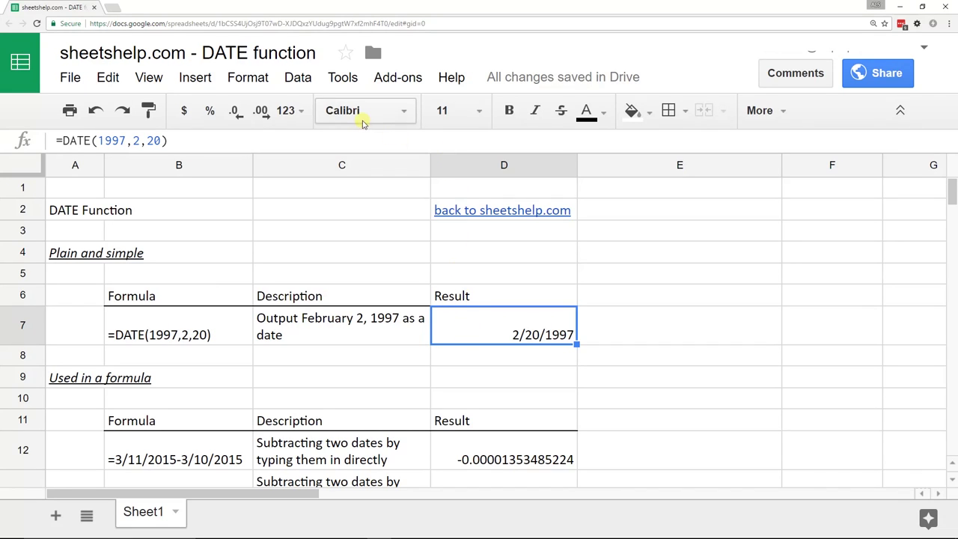
pyautogui.click(289, 110)
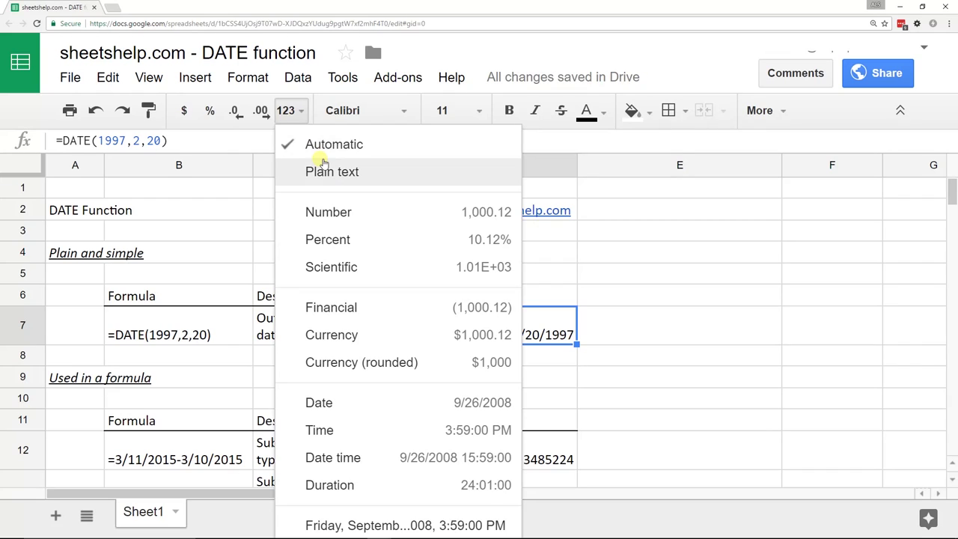
pyautogui.click(324, 213)
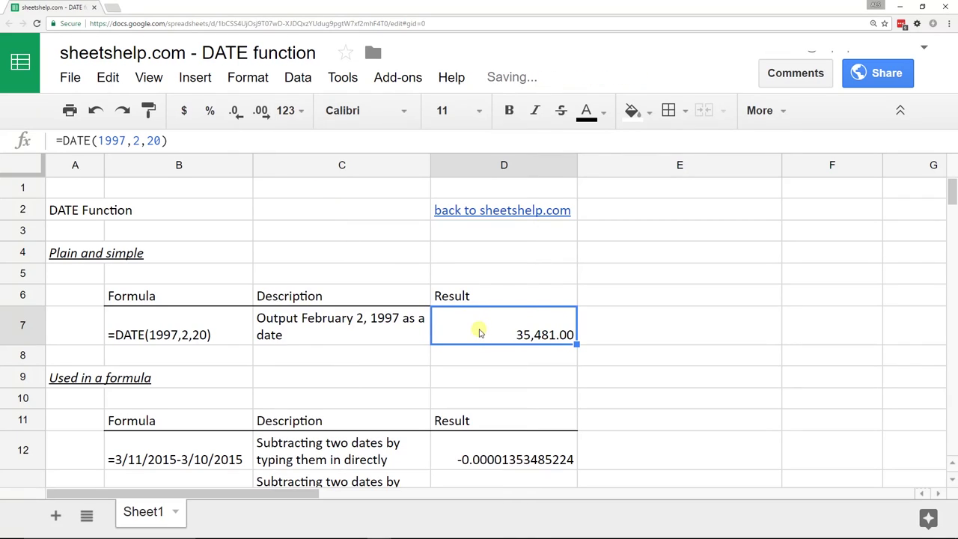
pyautogui.click(291, 112)
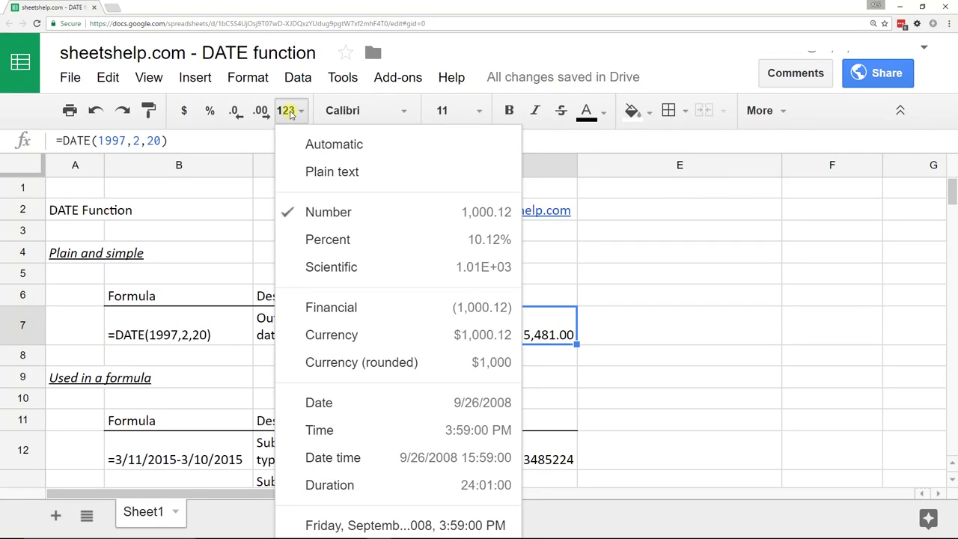
pyautogui.click(334, 402)
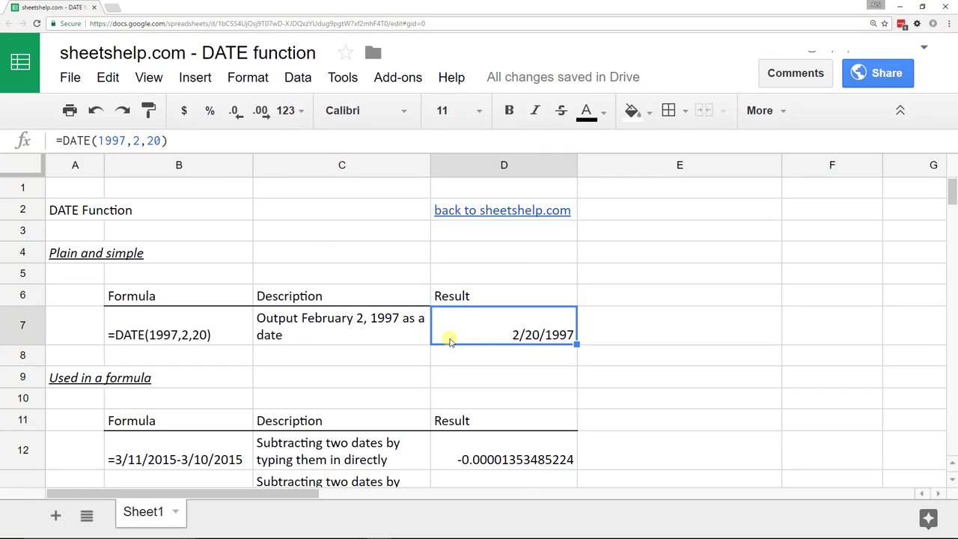
# Scroll down to rows 9–19 and select C9 to view the subtraction examples
pyautogui.scroll(-1, 450, 341)
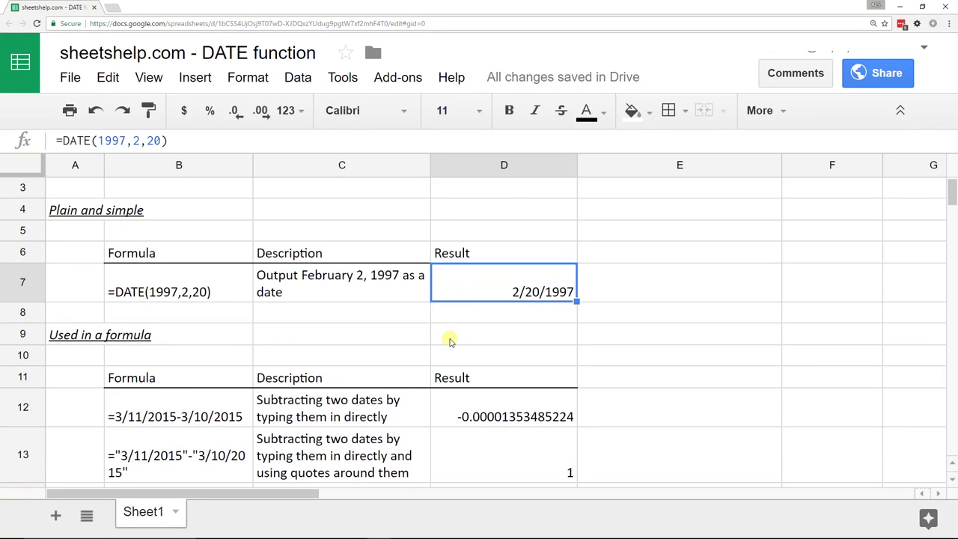
pyautogui.scroll(-1, 449, 341)
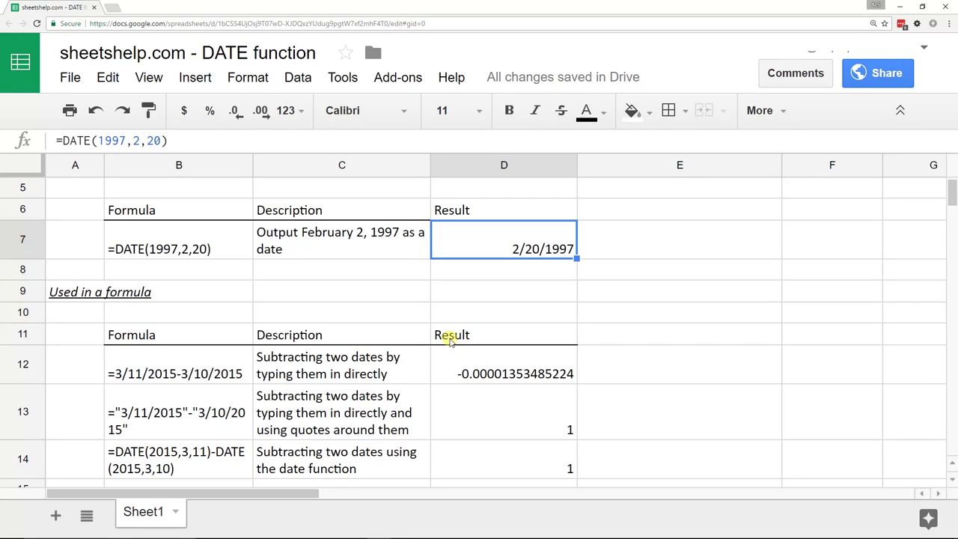
pyautogui.click(378, 293)
pyautogui.scroll(-2, 322, 293)
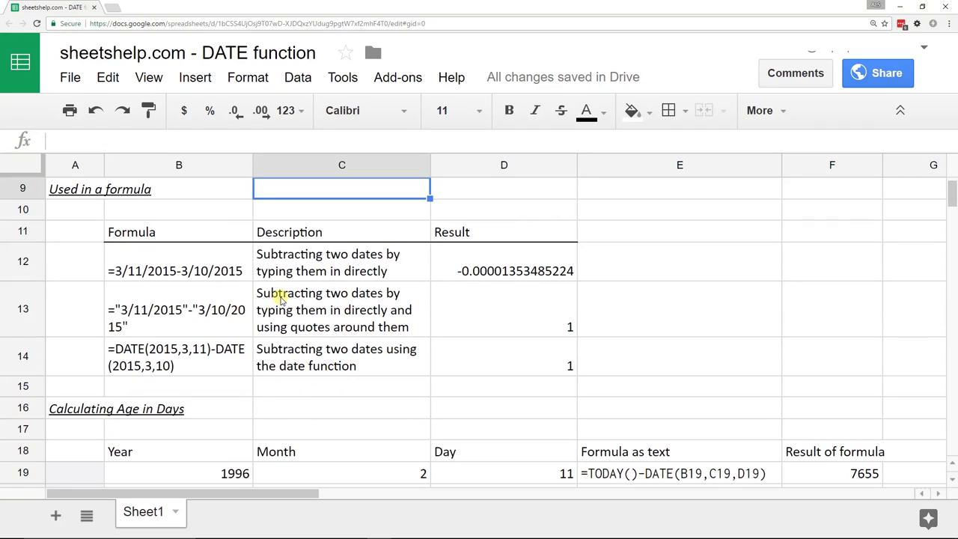
pyautogui.click(222, 278)
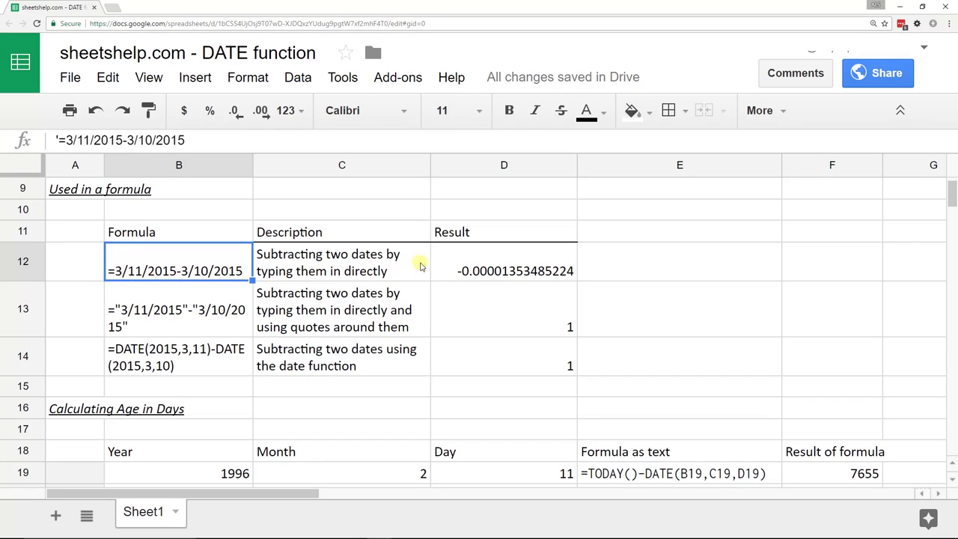
pyautogui.click(448, 269)
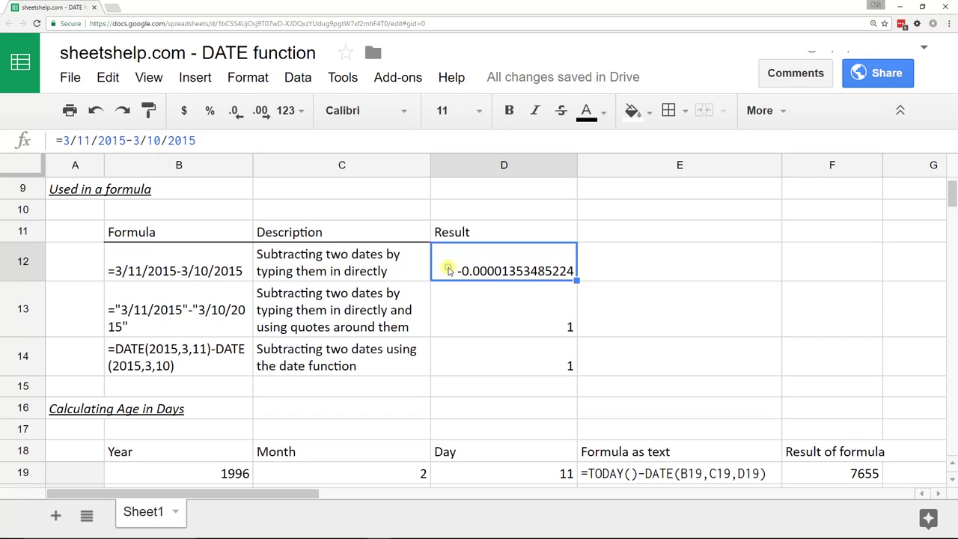
pyautogui.click(228, 291)
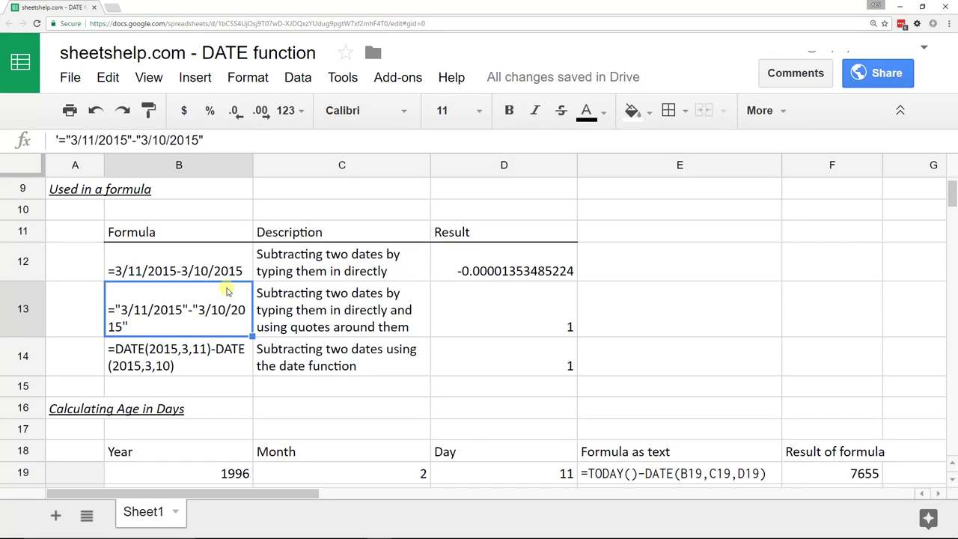
# Inspect the DATE subtraction text in B14 and its result formula in D14, leaving both unchanged
pyautogui.click(202, 348)
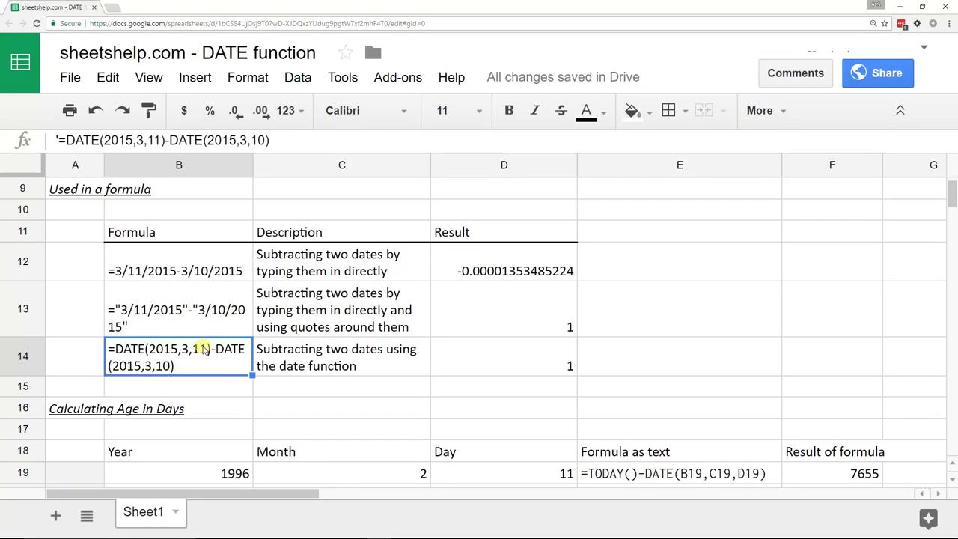
pyautogui.doubleClick(202, 349)
pyautogui.press('Left')
pyautogui.press('Left')
pyautogui.press('Left')
pyautogui.press('Left')
pyautogui.press('Left')
pyautogui.press('Left')
pyautogui.press('Left')
pyautogui.press('Left')
pyautogui.press('Left')
pyautogui.press('Left')
pyautogui.press('Left')
pyautogui.press('Left')
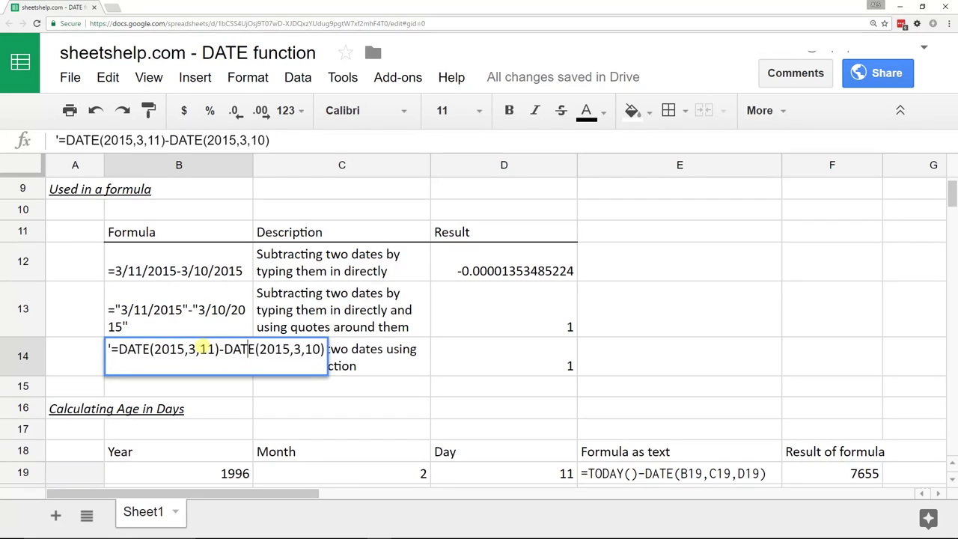
pyautogui.hotkey('ctrl', 'Left')
pyautogui.hotkey('ctrl', 'Left')
pyautogui.hotkey('ctrl', 'Left')
pyautogui.press('BackSpace')
pyautogui.press('Tab')
pyautogui.press('Tab')
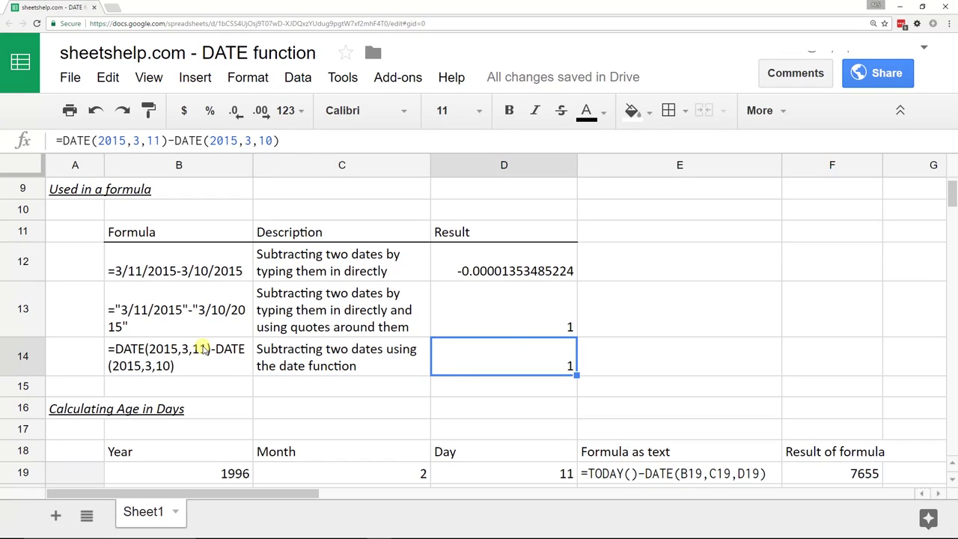
pyautogui.press('Return')
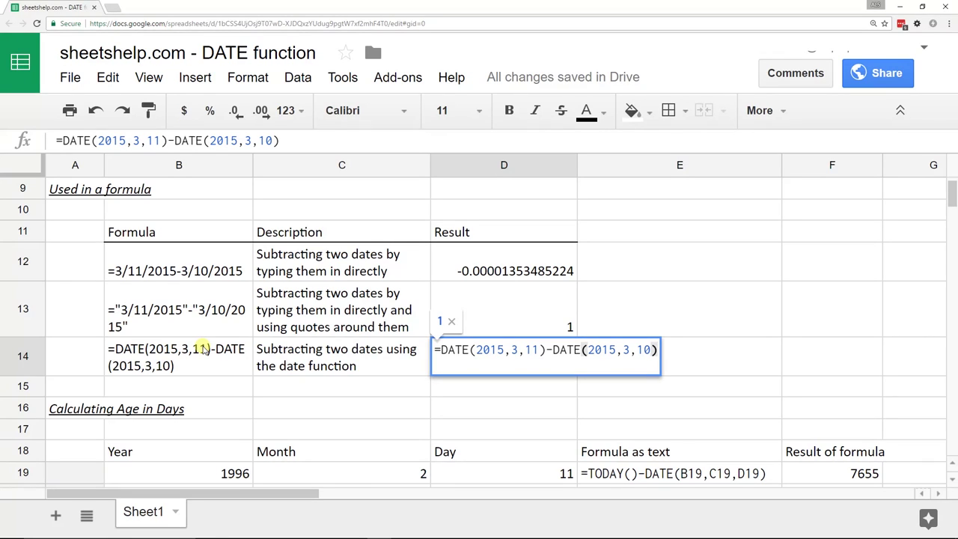
pyautogui.press('Escape')
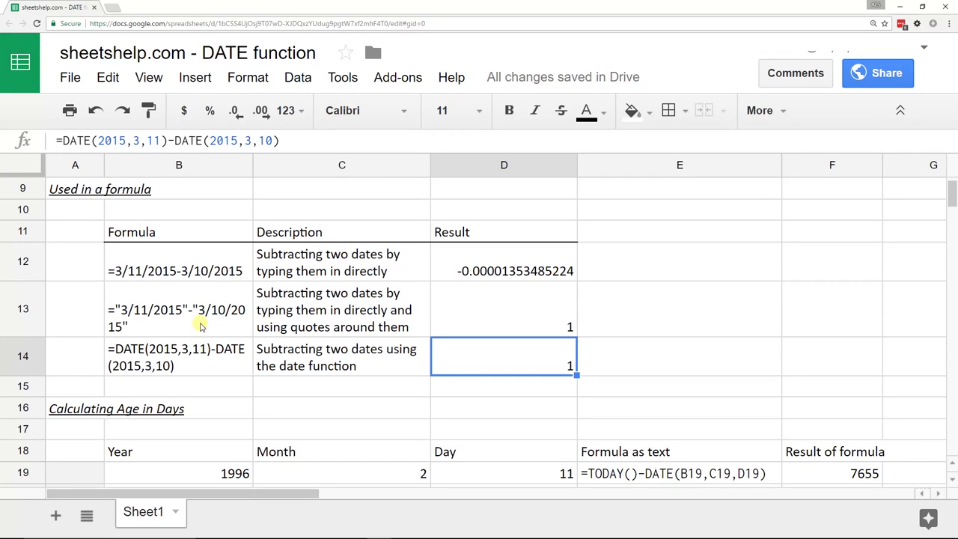
# Compare the quoted-dates subtraction in B13 with the DATE subtraction in B14
pyautogui.click(202, 325)
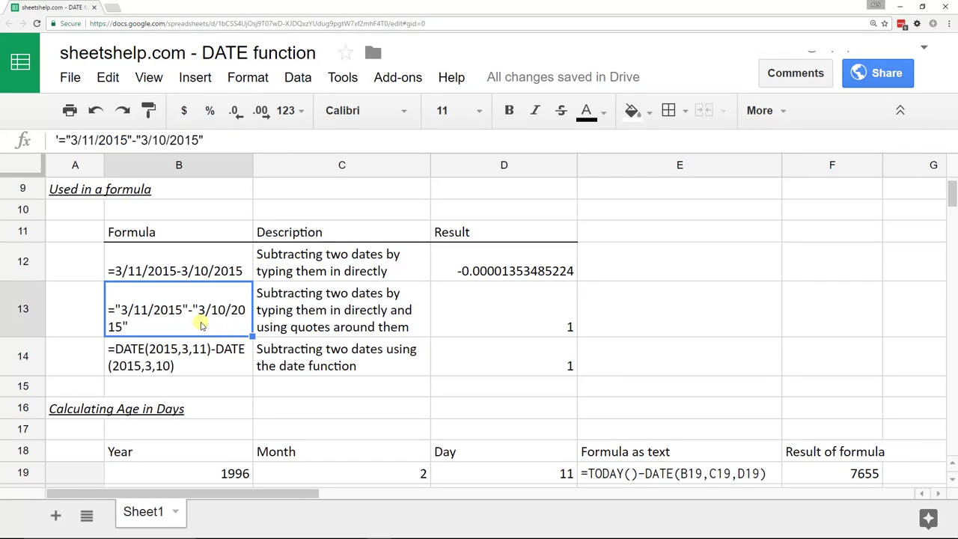
pyautogui.click(199, 370)
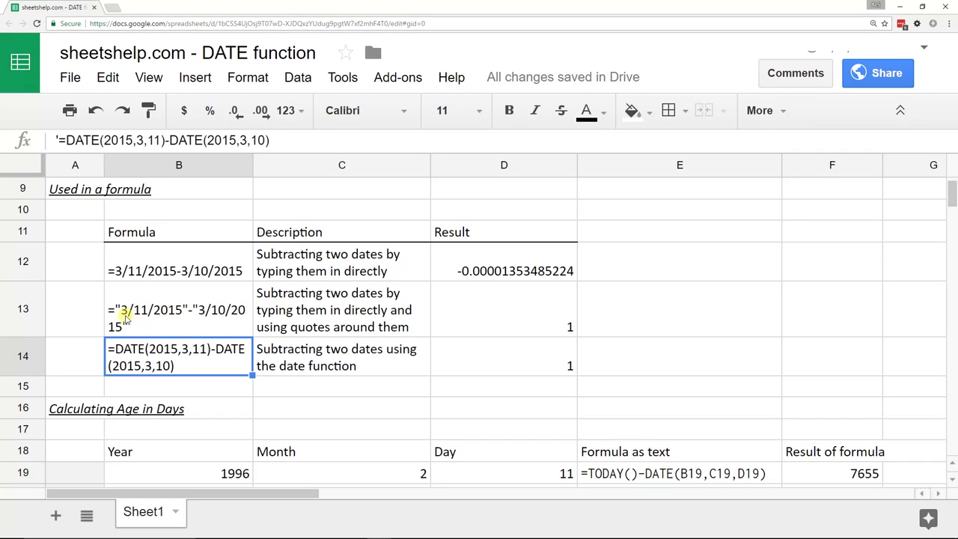
pyautogui.scroll(-2, 193, 317)
# Check the year, month and day inputs in B19:D19 and the TODAY()-DATE formula in F19
pyautogui.click(191, 364)
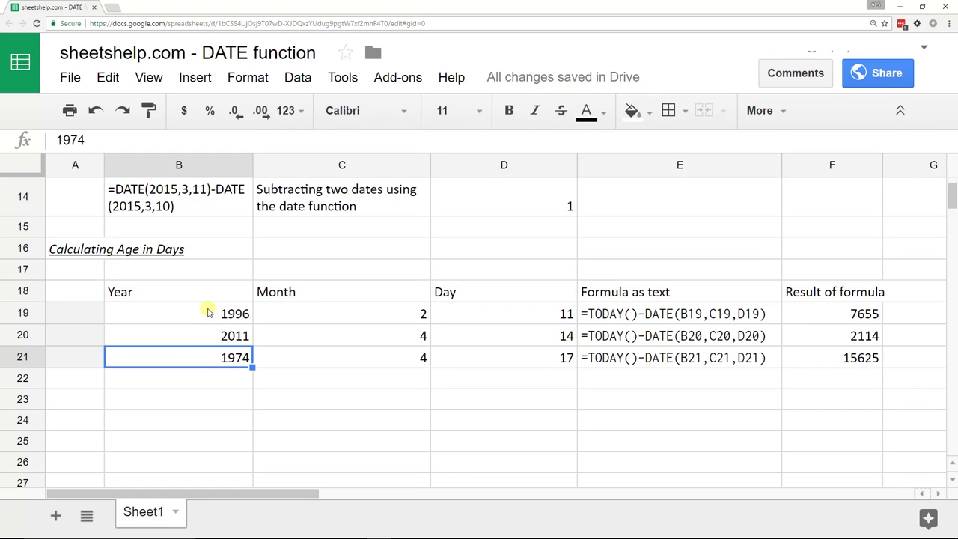
pyautogui.moveTo(209, 312); pyautogui.dragTo(212, 352)
pyautogui.click(301, 314)
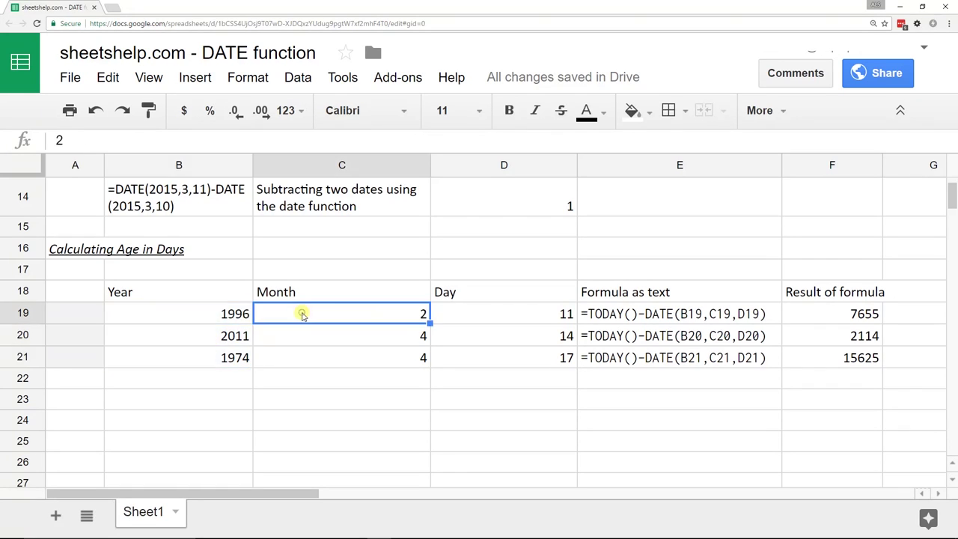
pyautogui.click(440, 310)
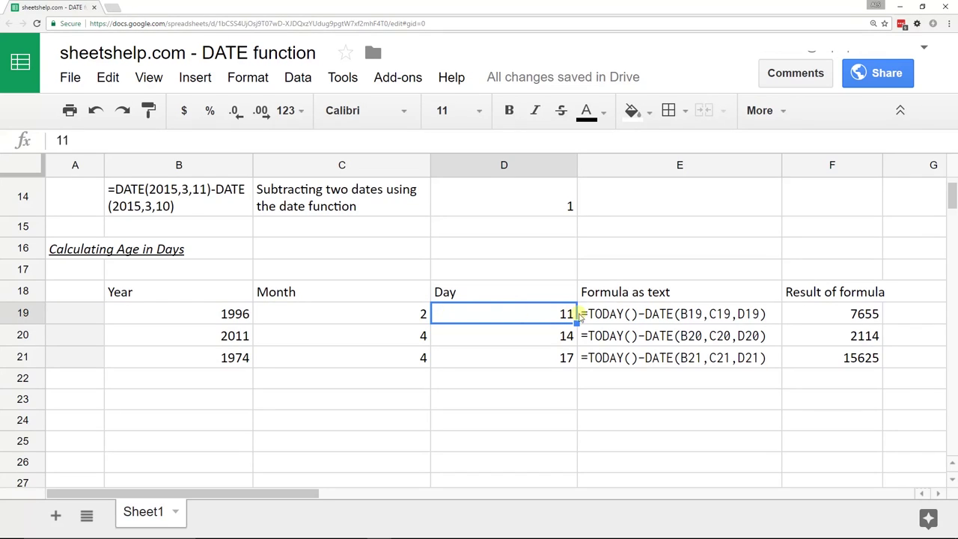
pyautogui.click(661, 317)
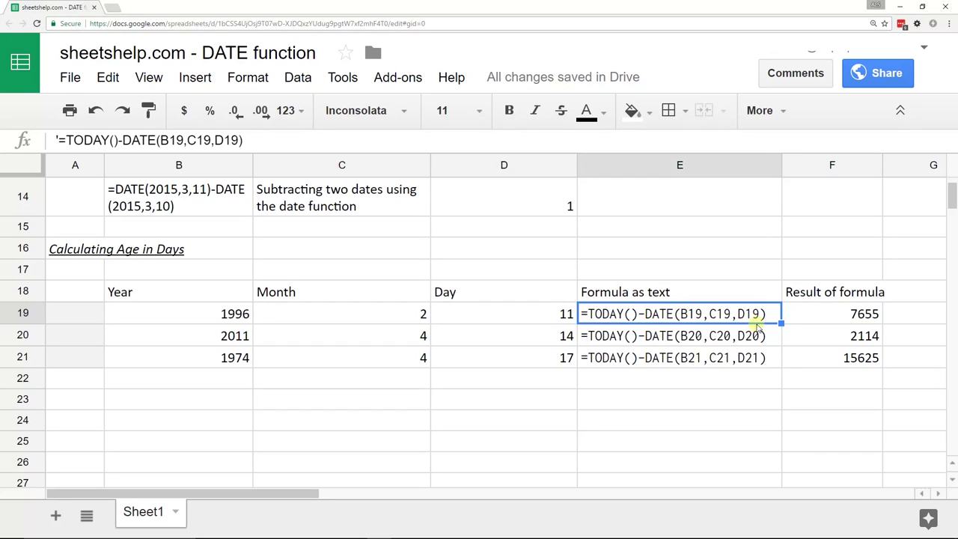
pyautogui.doubleClick(802, 318)
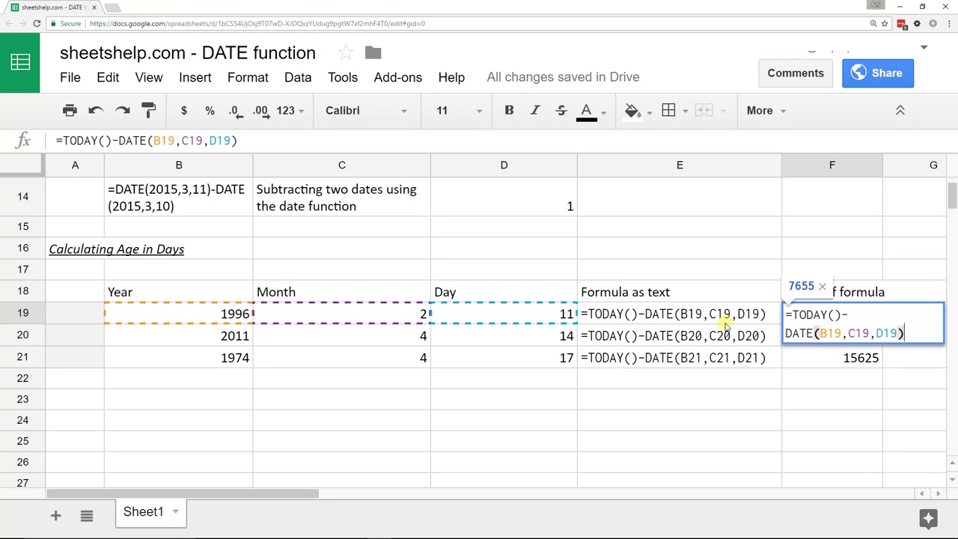
pyautogui.press('Escape')
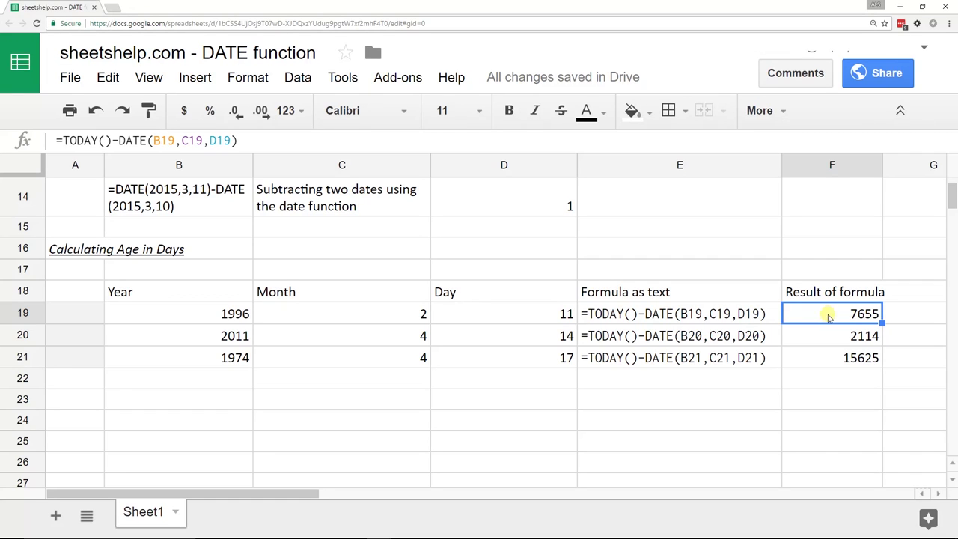
pyautogui.click(800, 402)
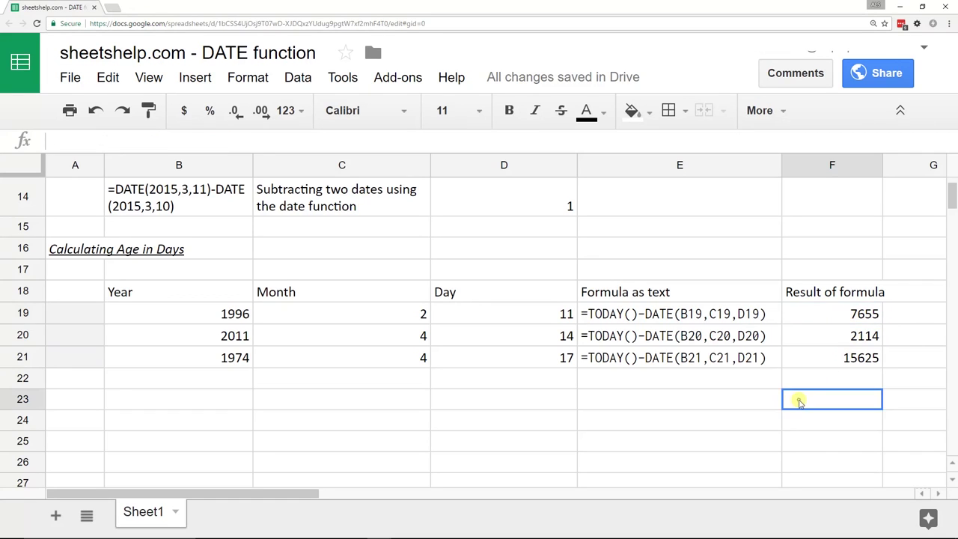
pyautogui.write('=')
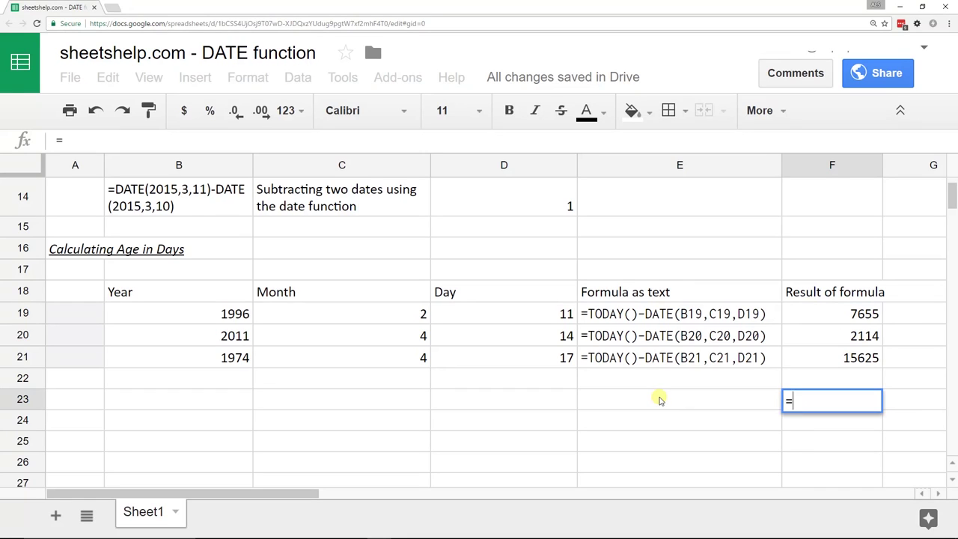
pyautogui.write('DATEDIF')
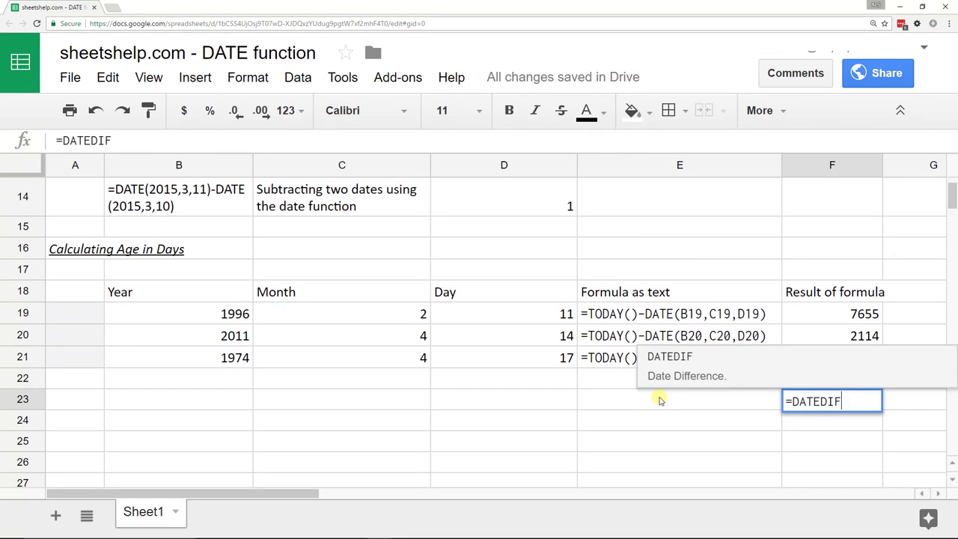
pyautogui.write('(')
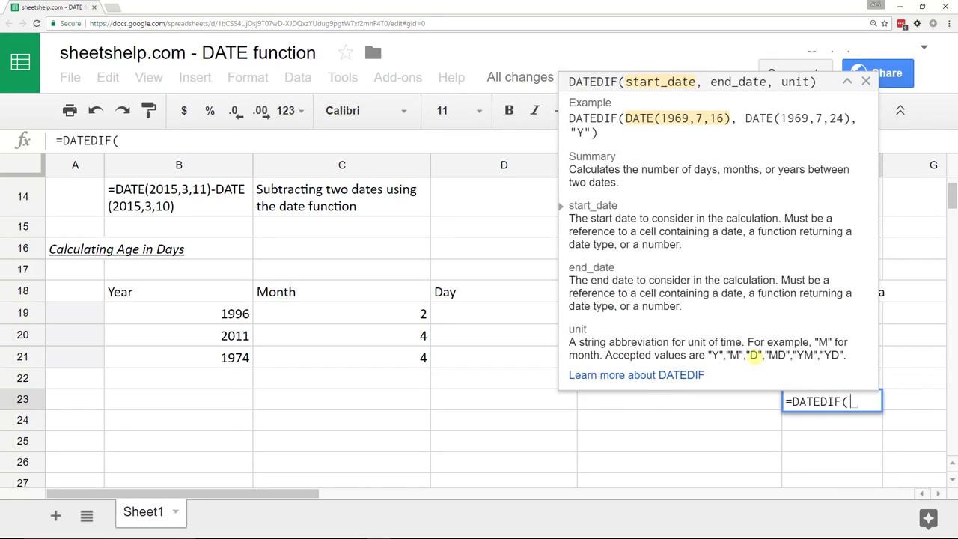
pyautogui.doubleClick(714, 354)
pyautogui.doubleClick(736, 355)
pyautogui.moveTo(736, 354); pyautogui.dragTo(823, 351)
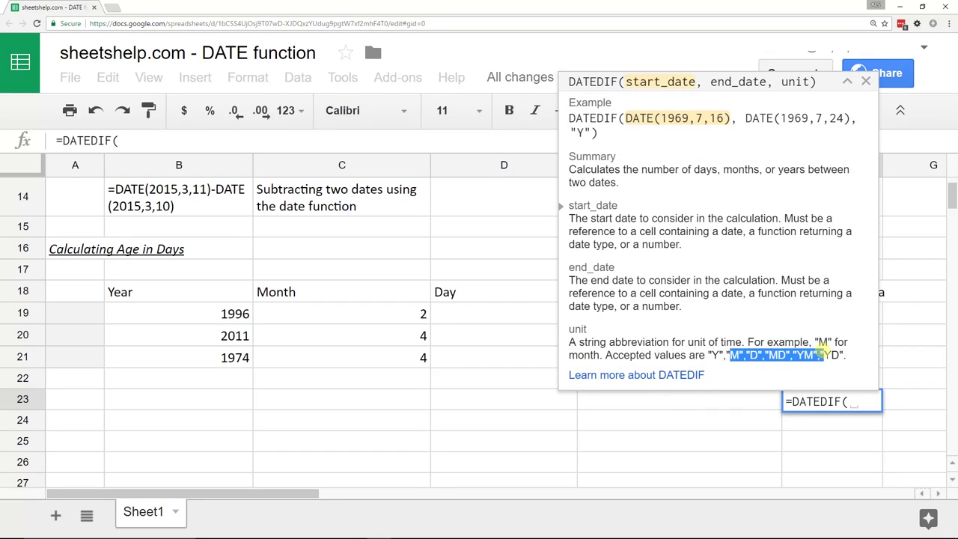
pyautogui.click(823, 350)
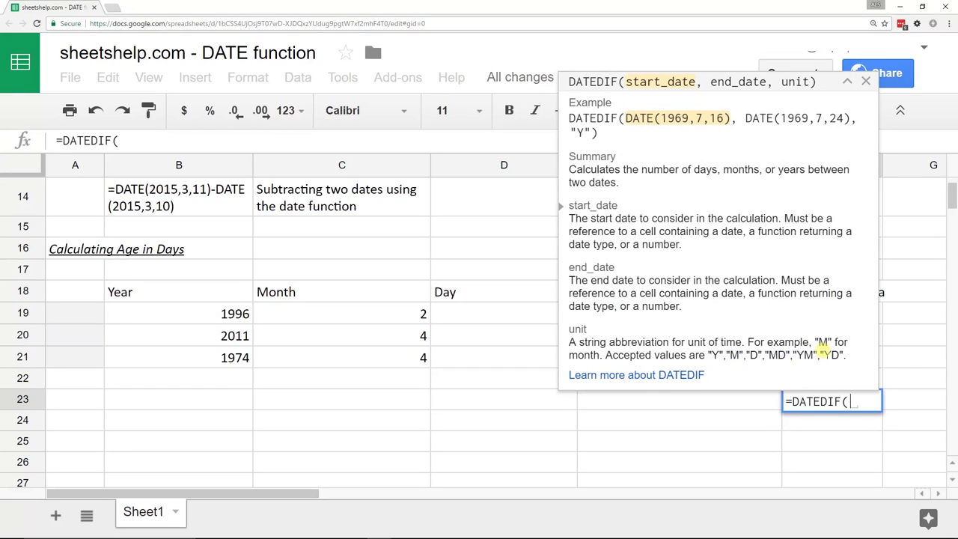
pyautogui.click(759, 401)
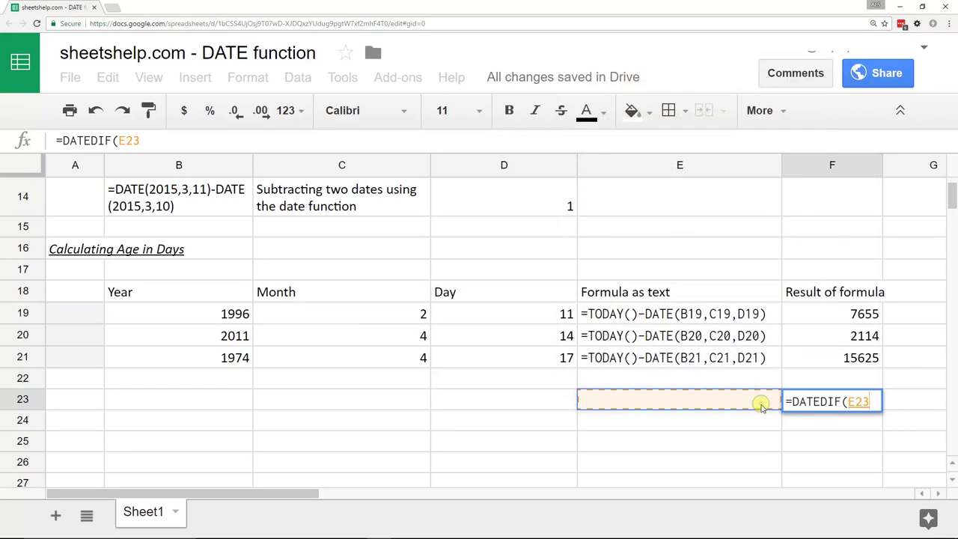
pyautogui.press('Escape')
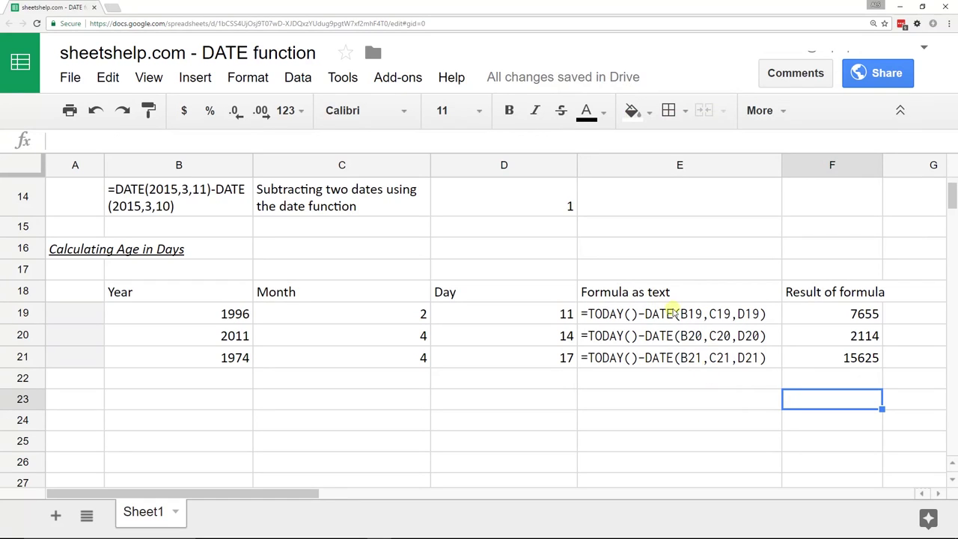
pyautogui.click(655, 267)
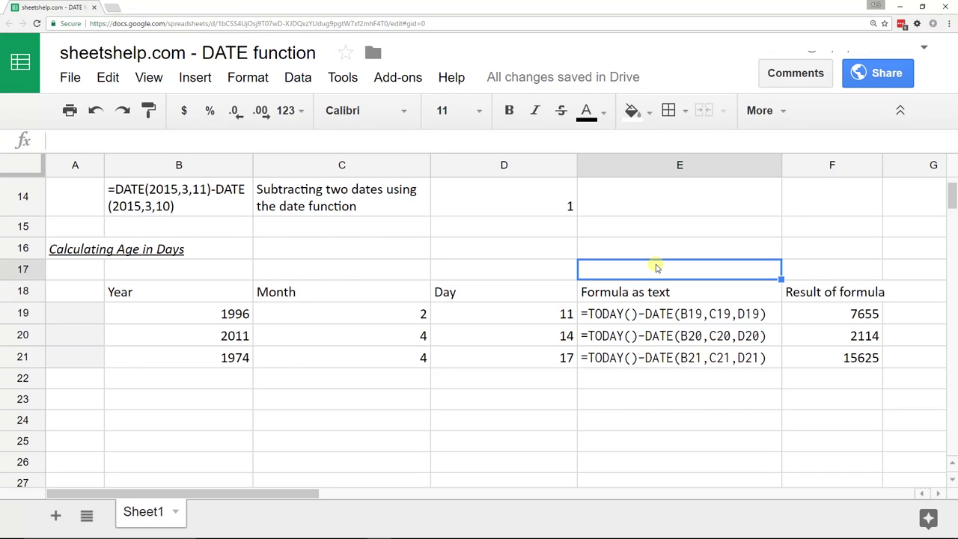
# Scroll back to the top to the =DATE(1997,2,20) example showing 2/20/1997
pyautogui.scroll(1, 656, 267)
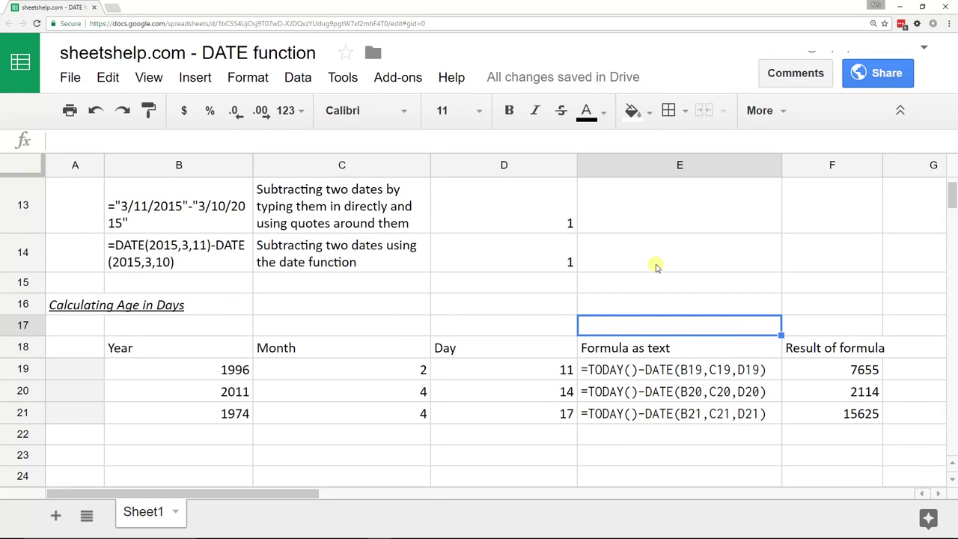
pyautogui.scroll(-1, 656, 268)
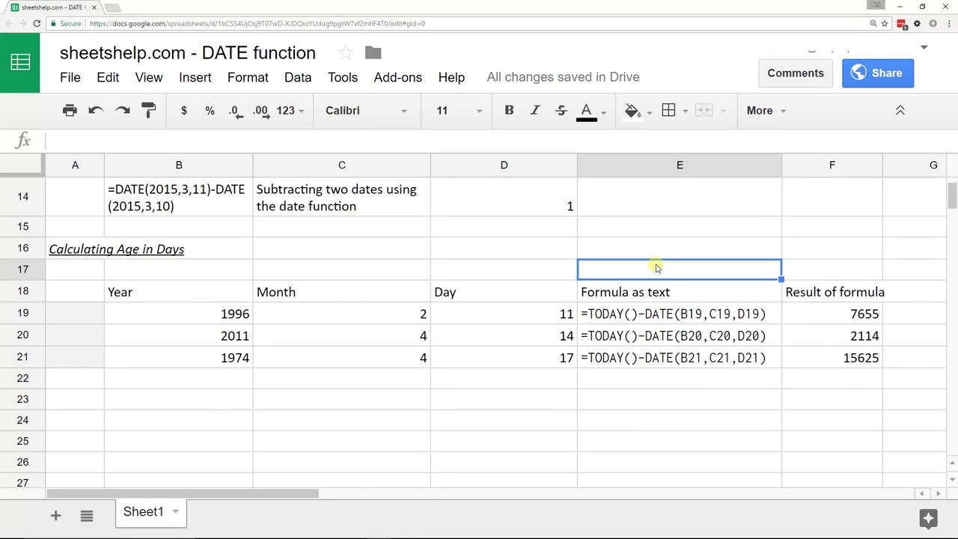
pyautogui.scroll(6, 657, 268)
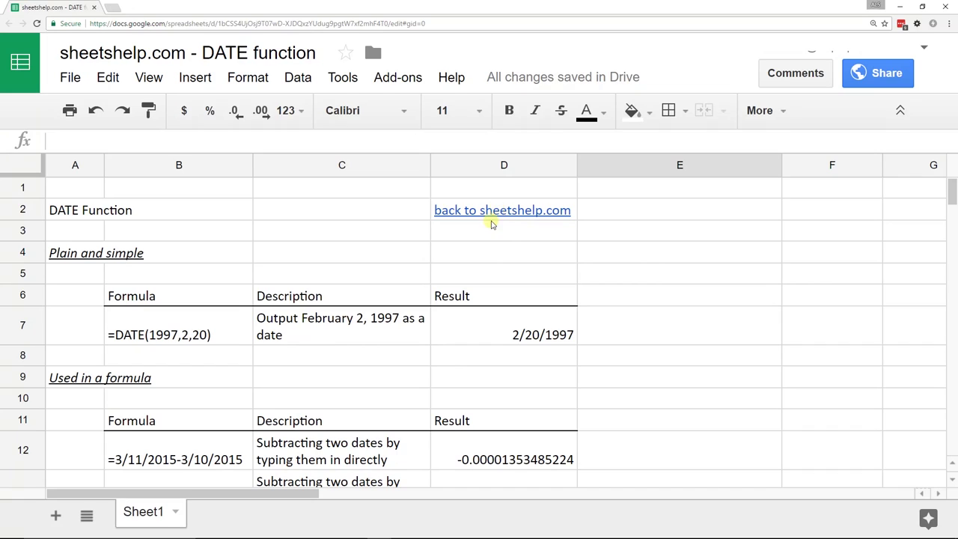
pyautogui.moveTo(489, 212)
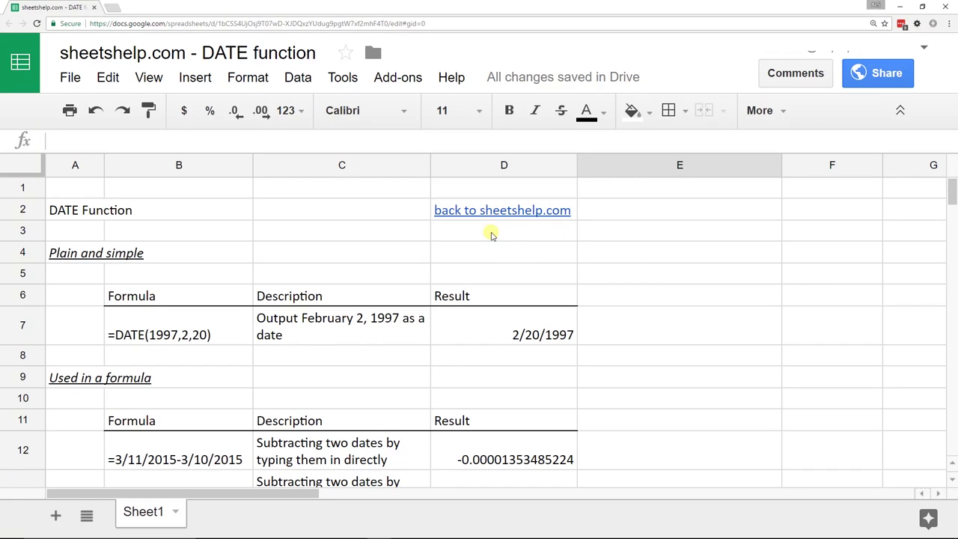